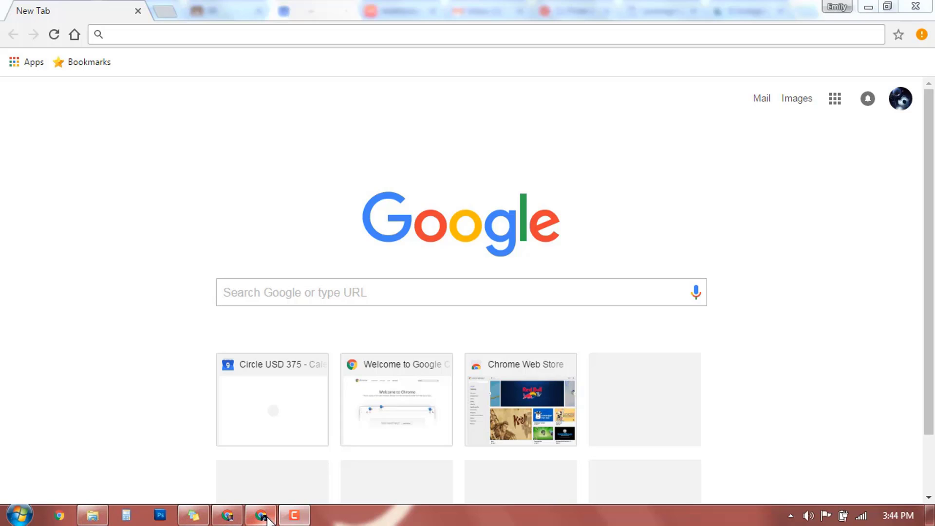
Open Google Calendar from the Google apps grid, showing the Jan 8–14, 2017 week
mouse_move(267, 520)
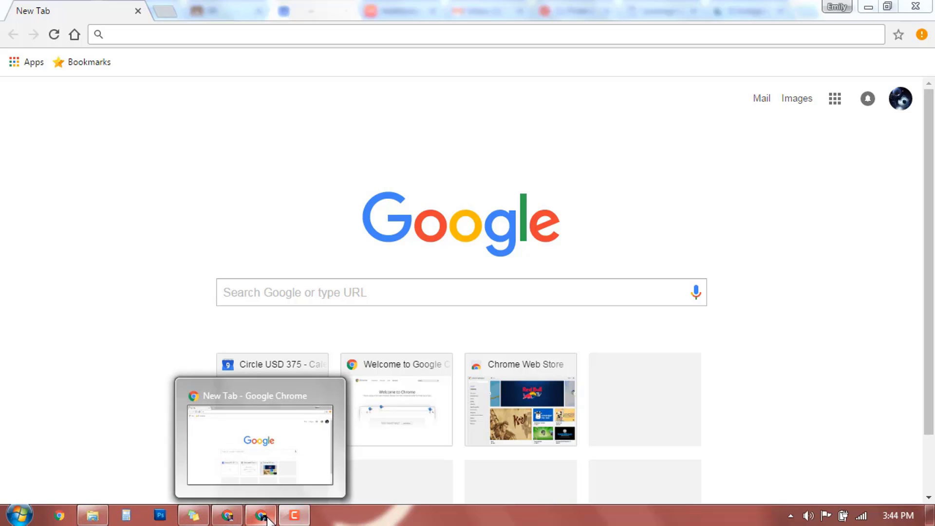
click(831, 108)
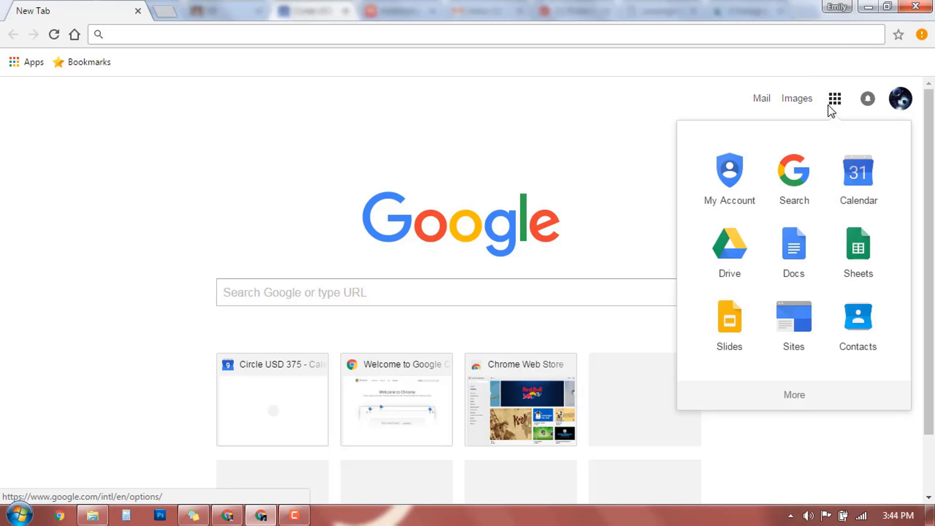
click(859, 175)
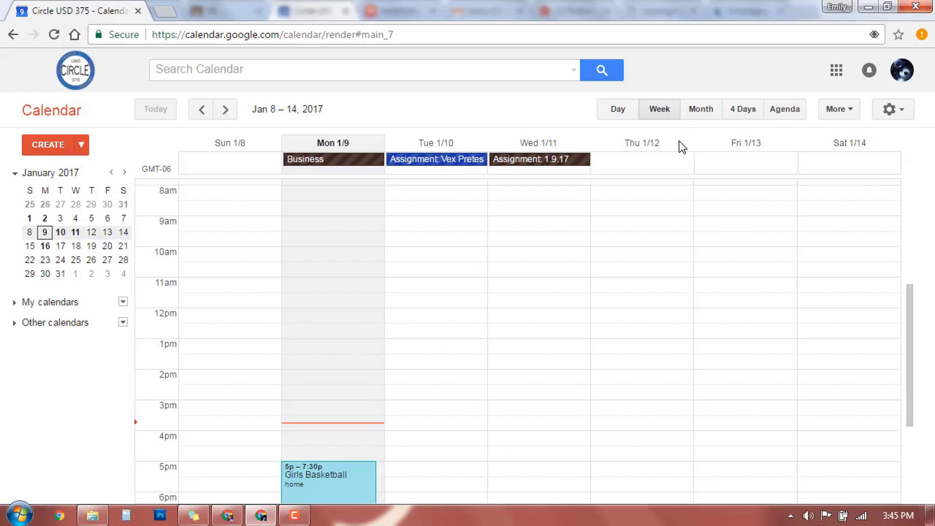
click(666, 116)
click(614, 112)
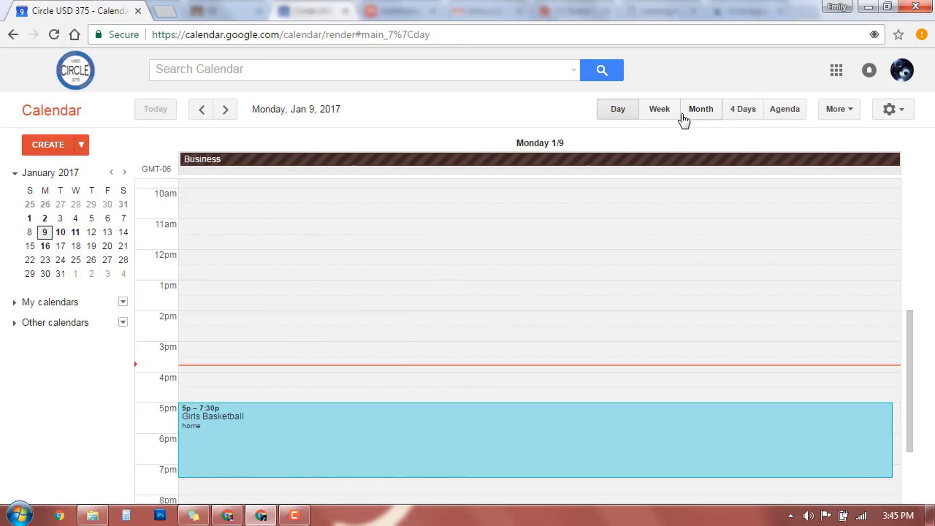
click(702, 115)
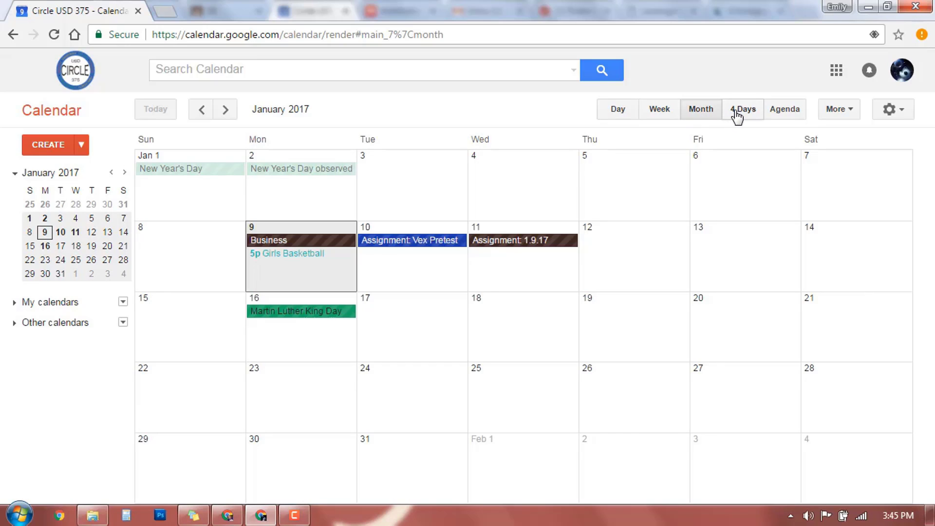
click(780, 124)
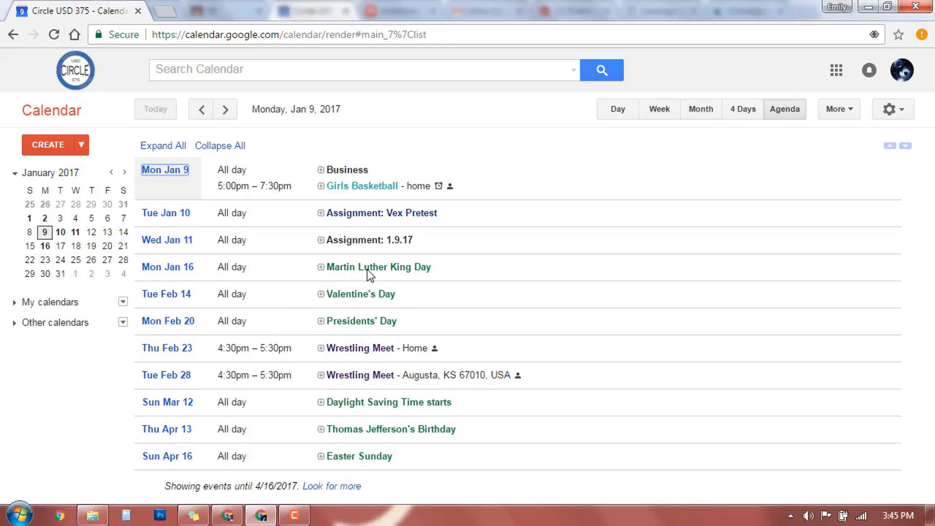
click(746, 115)
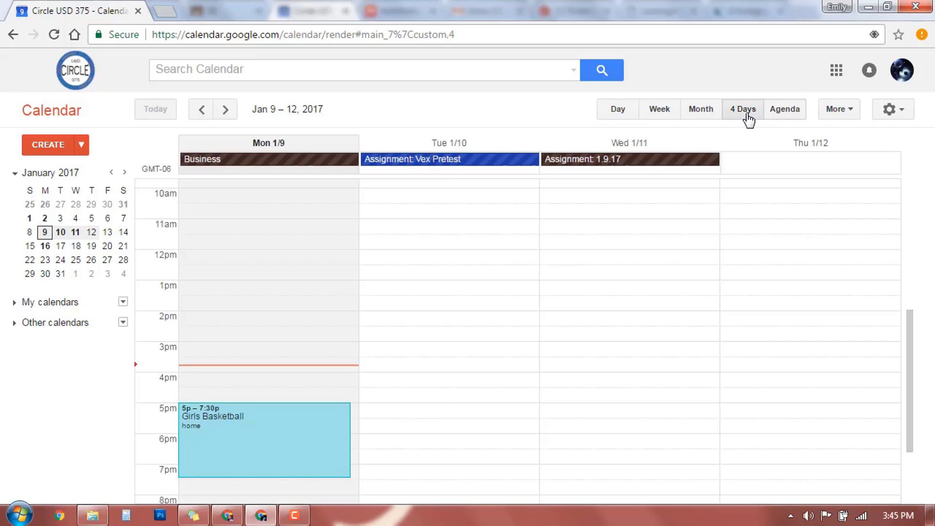
click(658, 121)
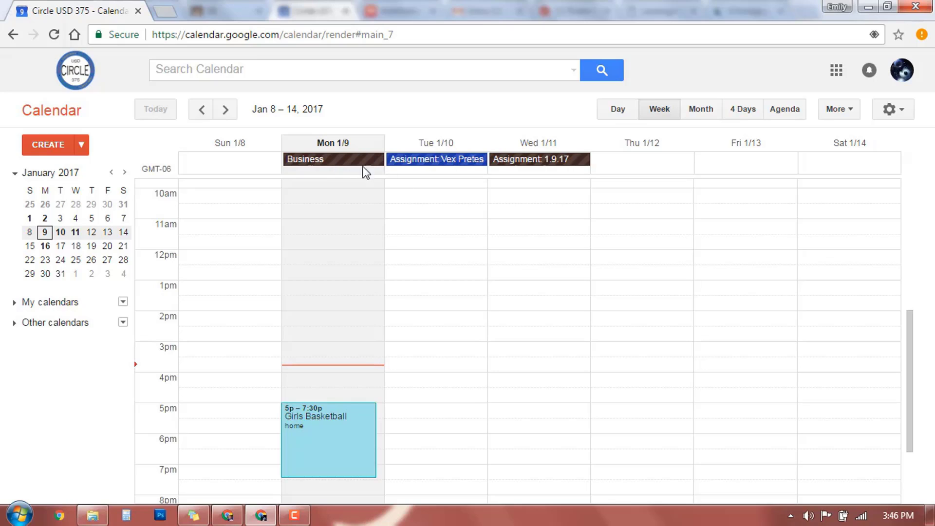
click(337, 166)
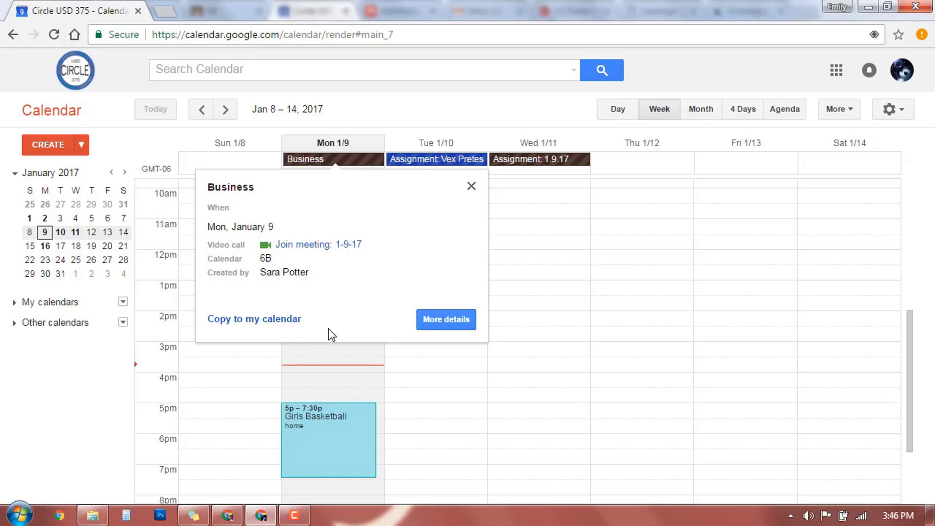
click(461, 324)
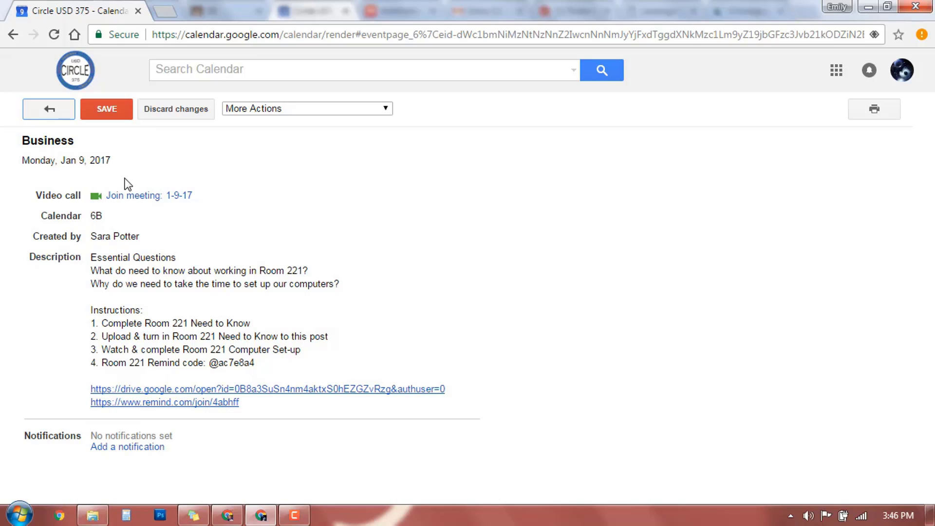
click(63, 110)
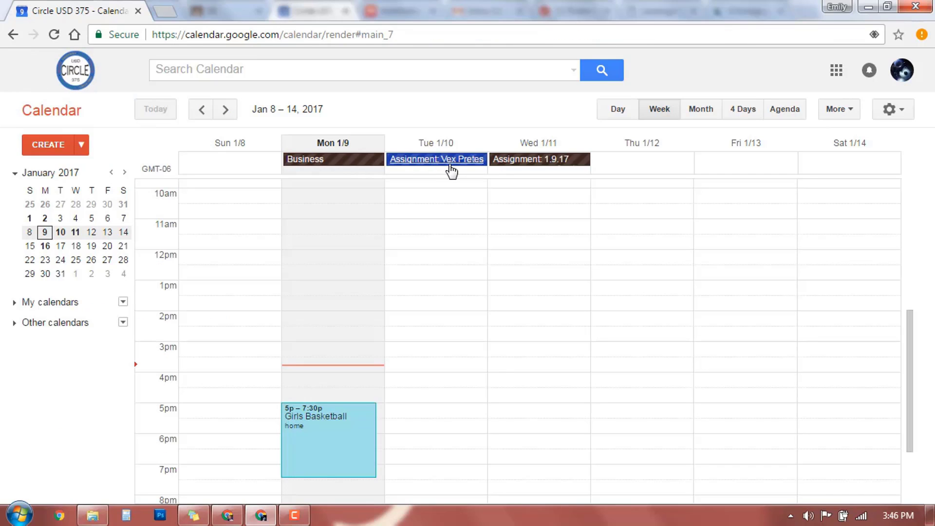
click(419, 164)
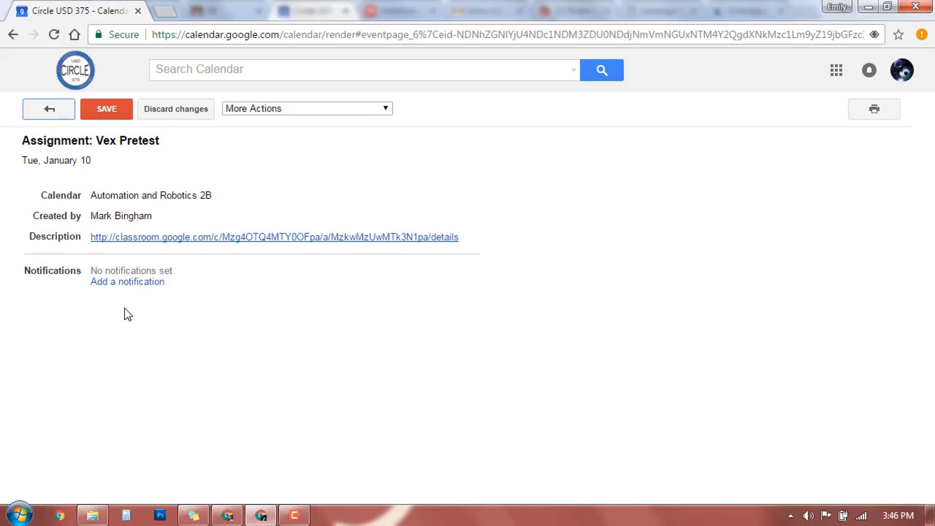
click(48, 109)
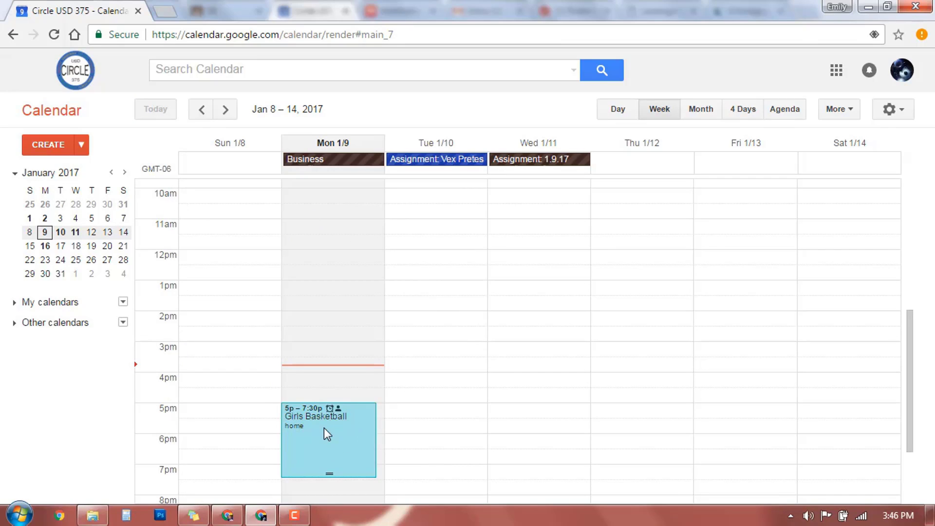
scroll(324, 433, down, 3)
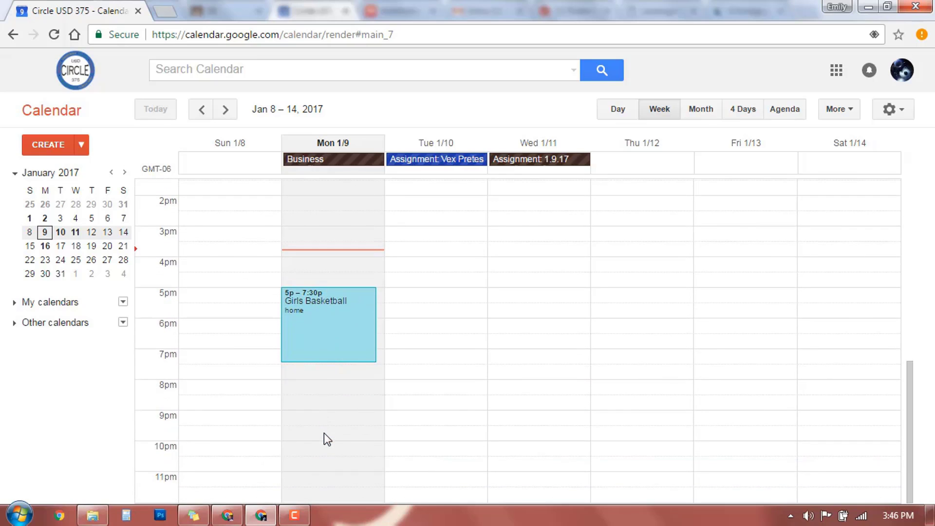
scroll(693, 313, up, 7)
scroll(556, 340, down, 7)
scroll(613, 346, up, 8)
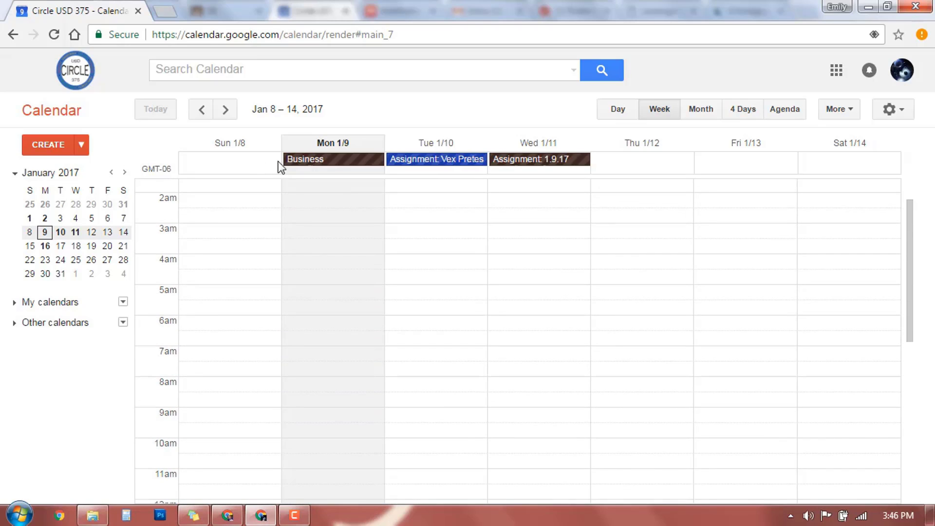
scroll(495, 268, down, 6)
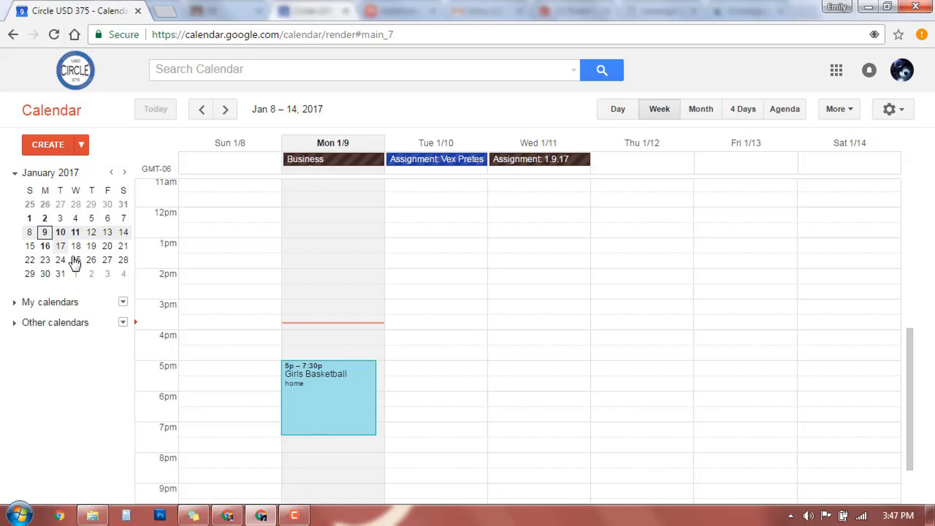
click(15, 174)
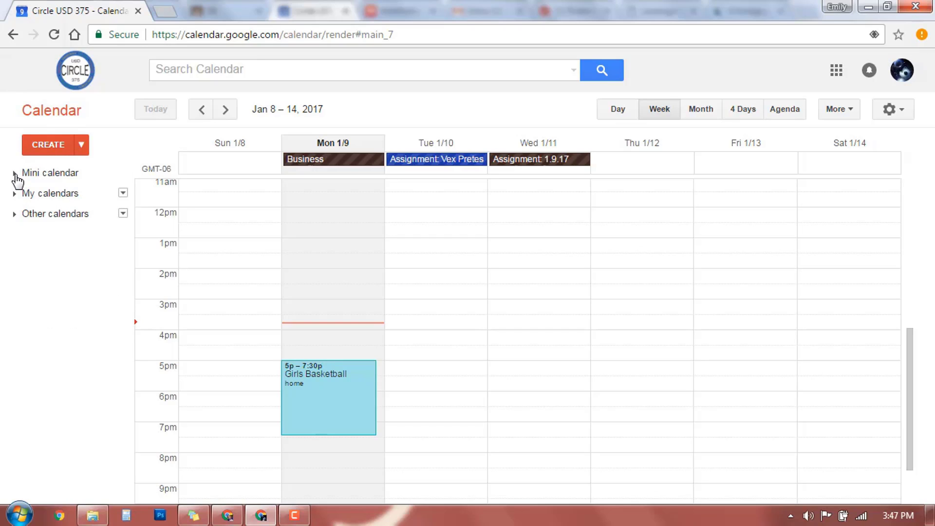
click(15, 174)
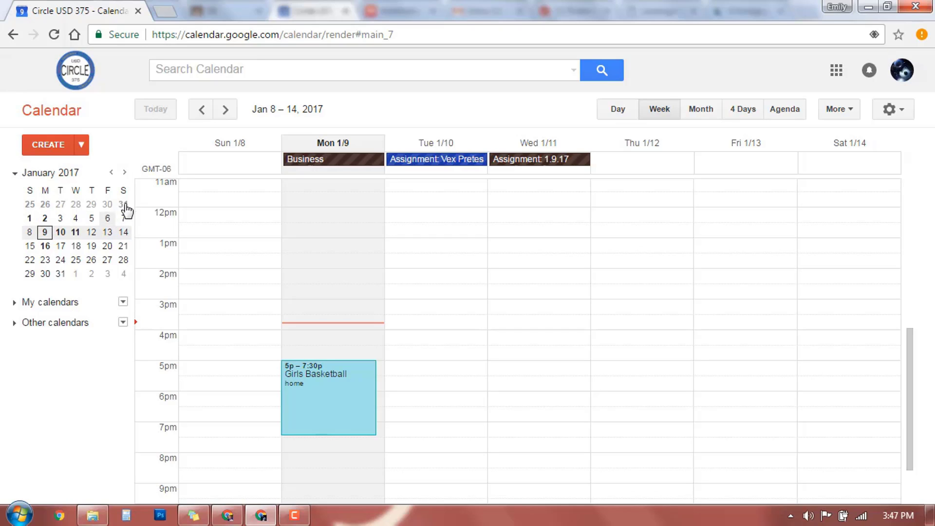
click(122, 183)
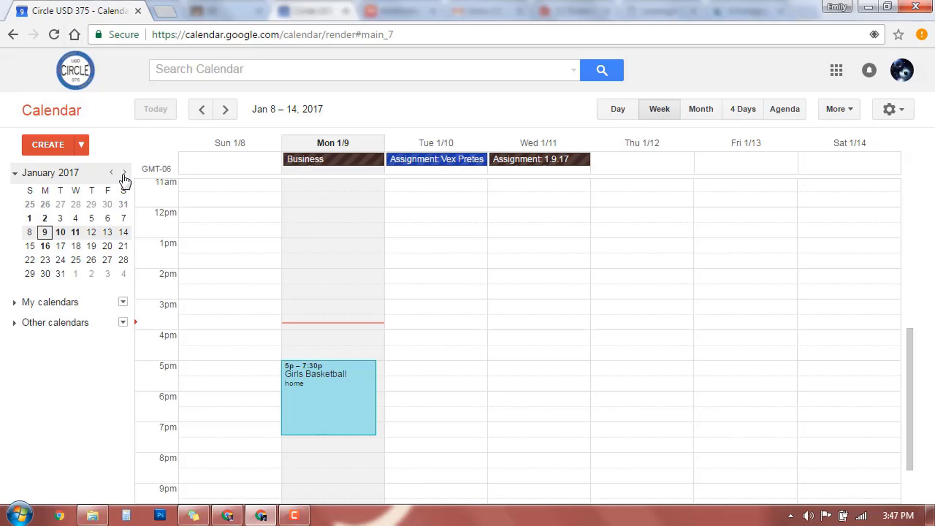
click(124, 175)
click(115, 174)
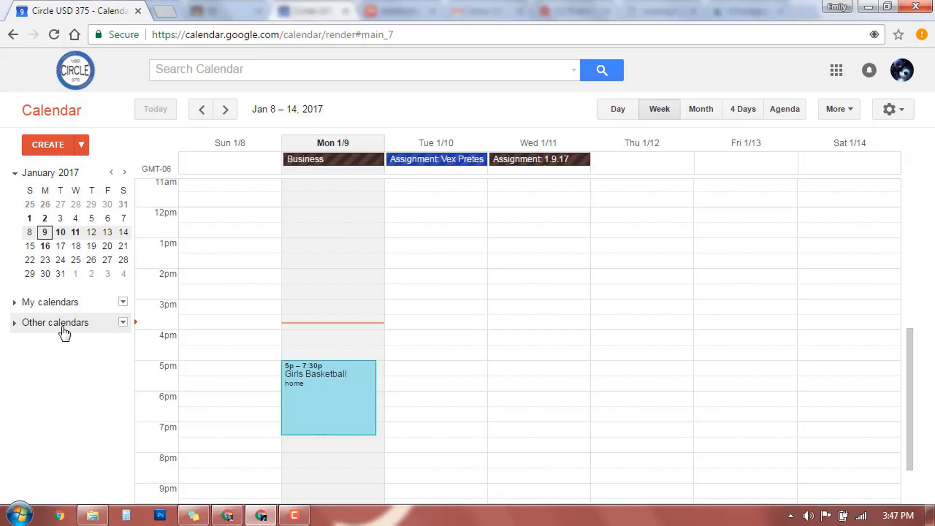
Expand My calendars and bring up your own calendar's options and colour palette
click(16, 304)
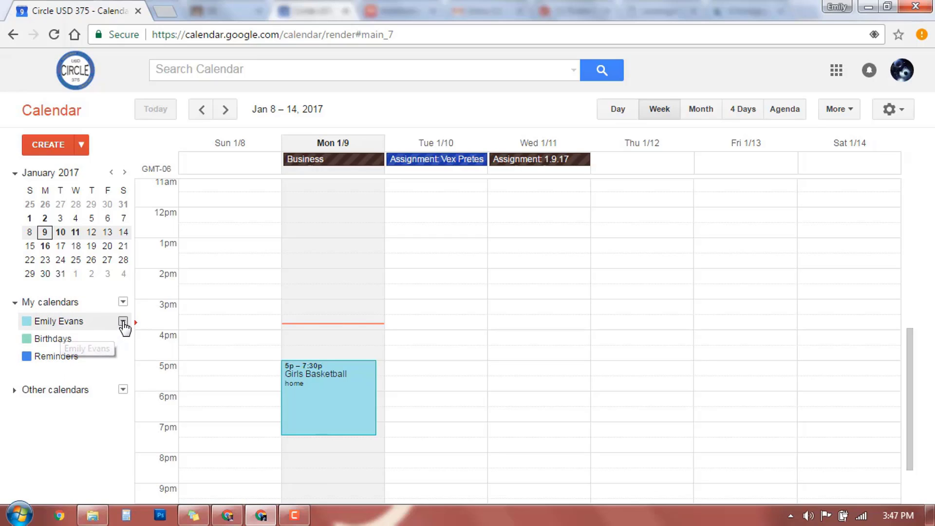
click(122, 321)
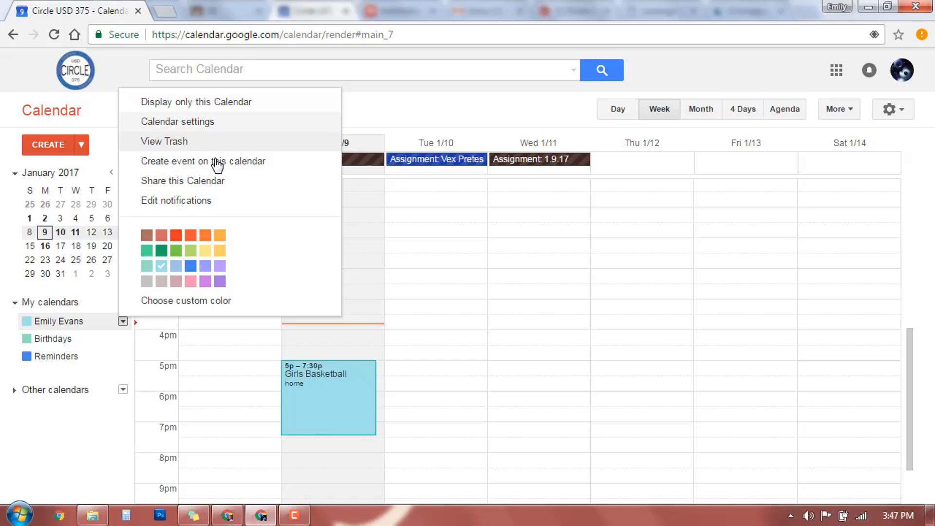
right_click(191, 282)
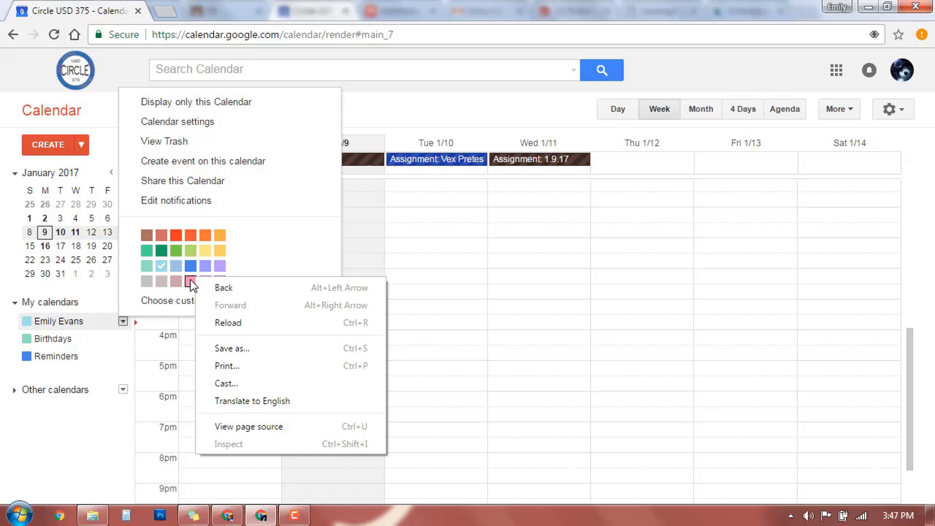
click(259, 259)
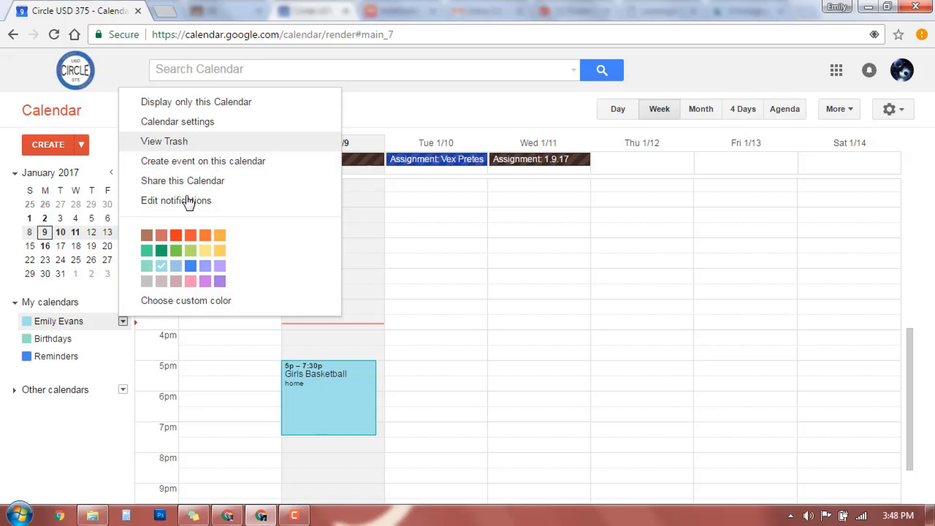
Close the calendar options, collapse My calendars and expand the Other calendars list
click(102, 435)
click(15, 303)
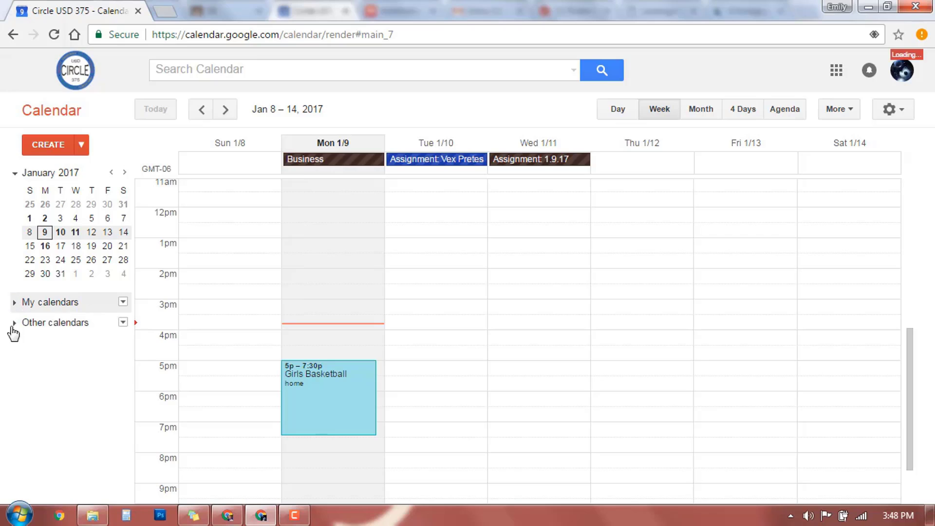
click(15, 323)
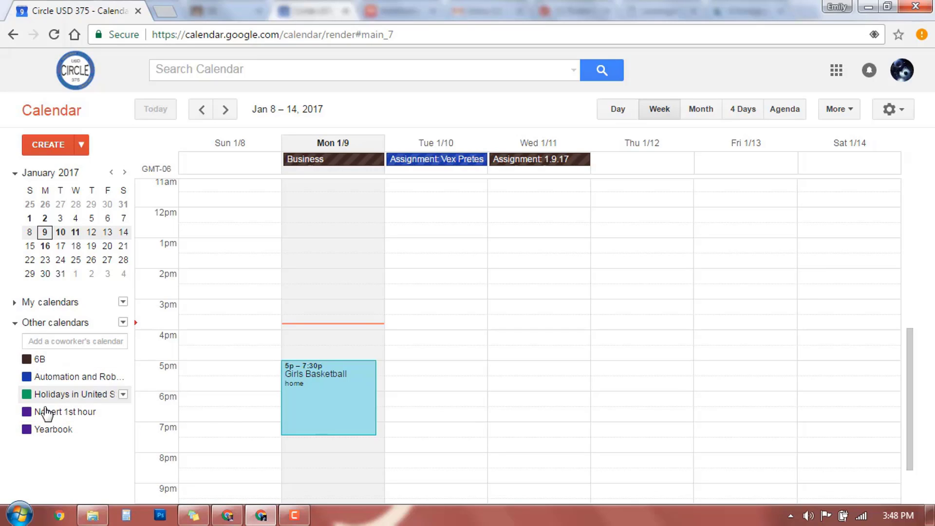
Turn on 6B to show Business and Assignment 1.9.17, briefly toggling Automation off and on
click(26, 360)
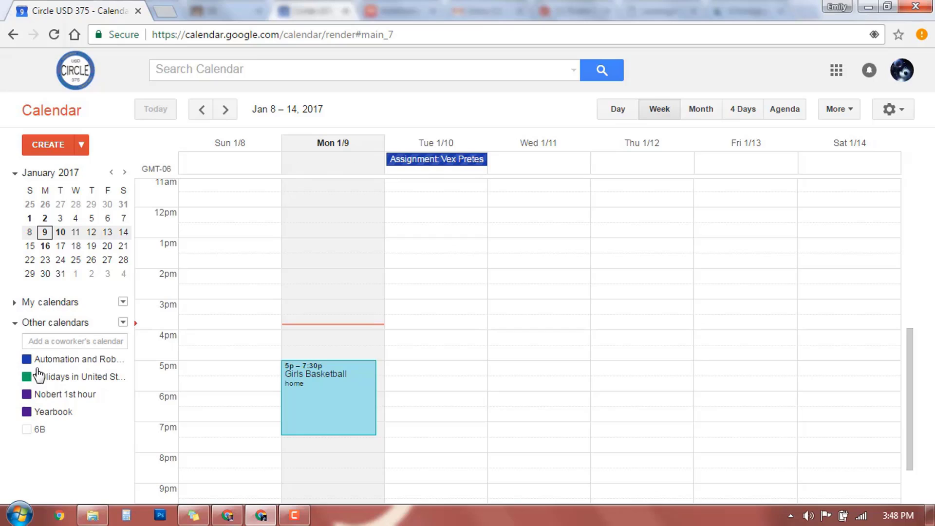
click(23, 429)
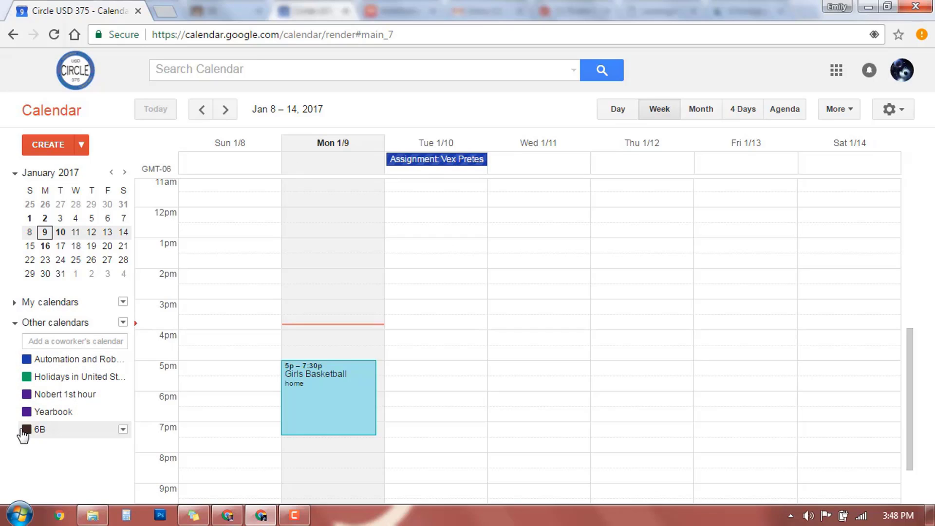
click(24, 431)
click(28, 438)
click(27, 438)
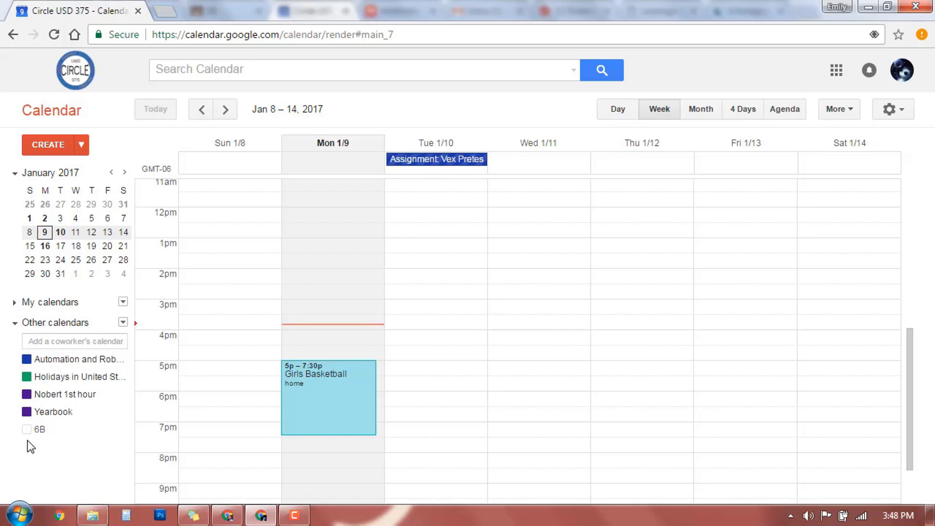
click(26, 438)
click(25, 438)
click(27, 437)
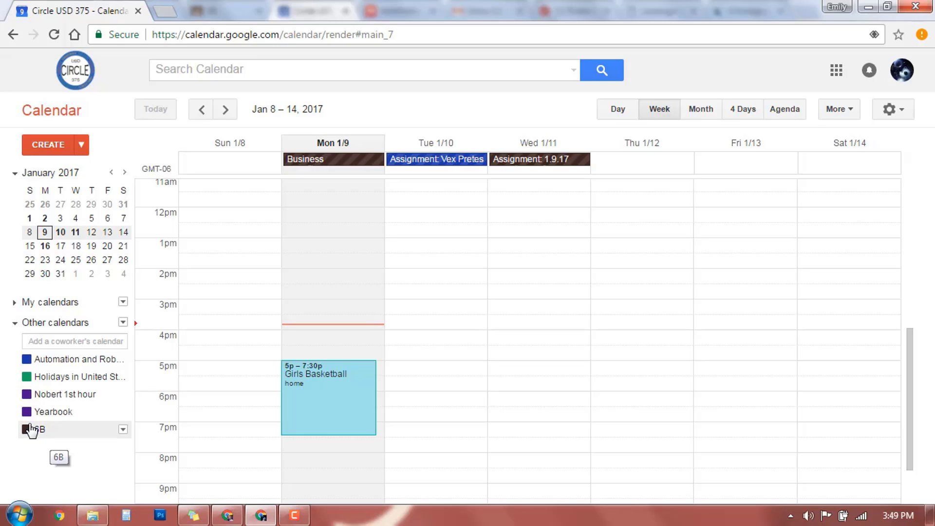
click(27, 361)
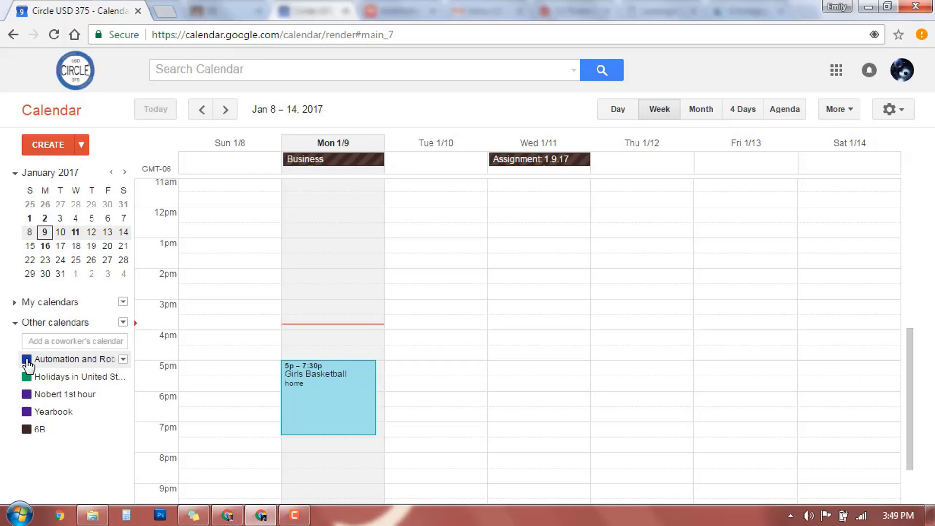
click(27, 361)
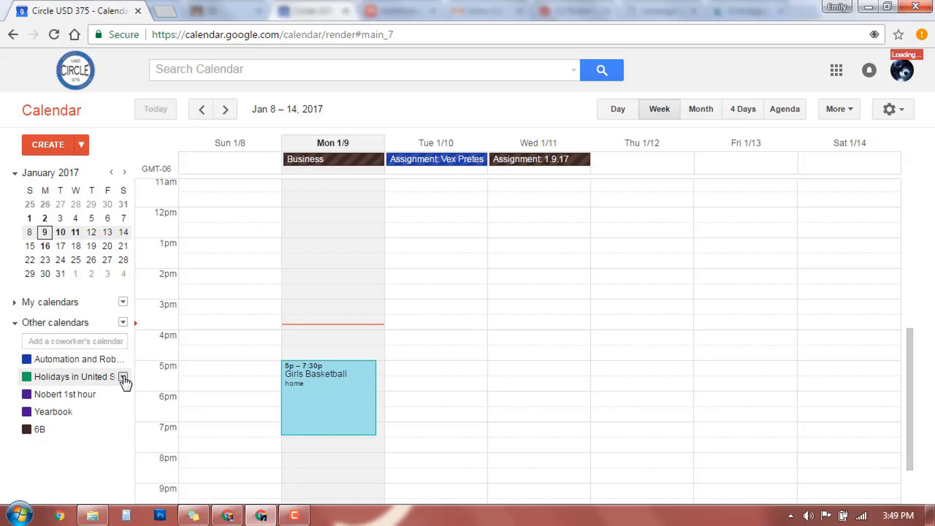
Hide 6B so only Assignment: Vex Pretes and Monday's Girls Basketball remain
click(123, 377)
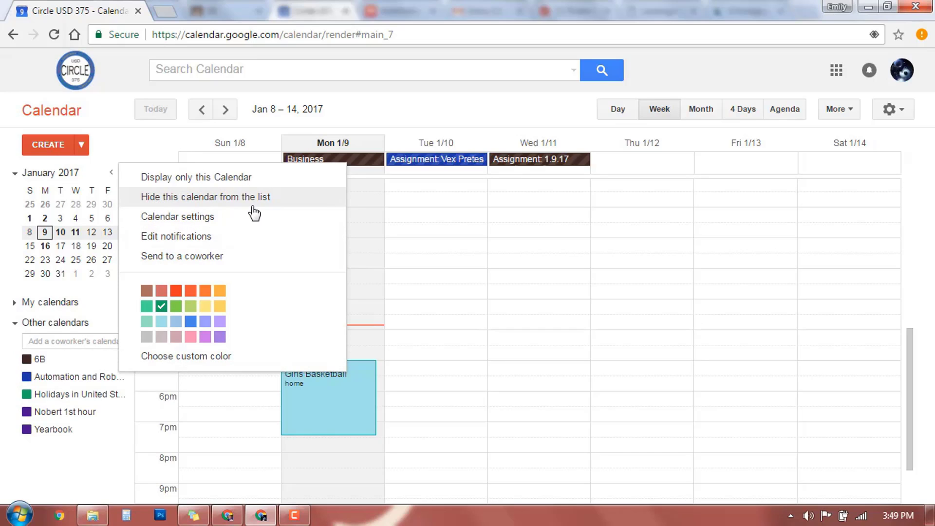
click(26, 365)
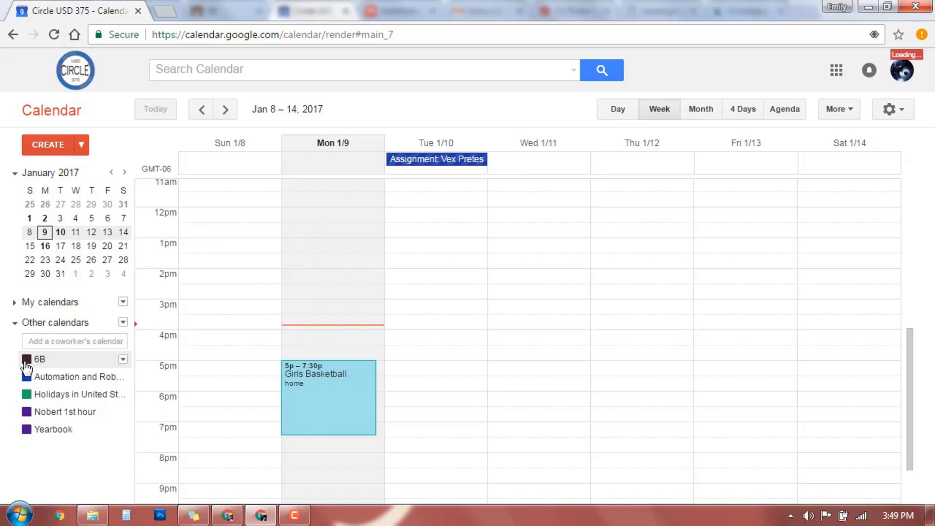
click(122, 359)
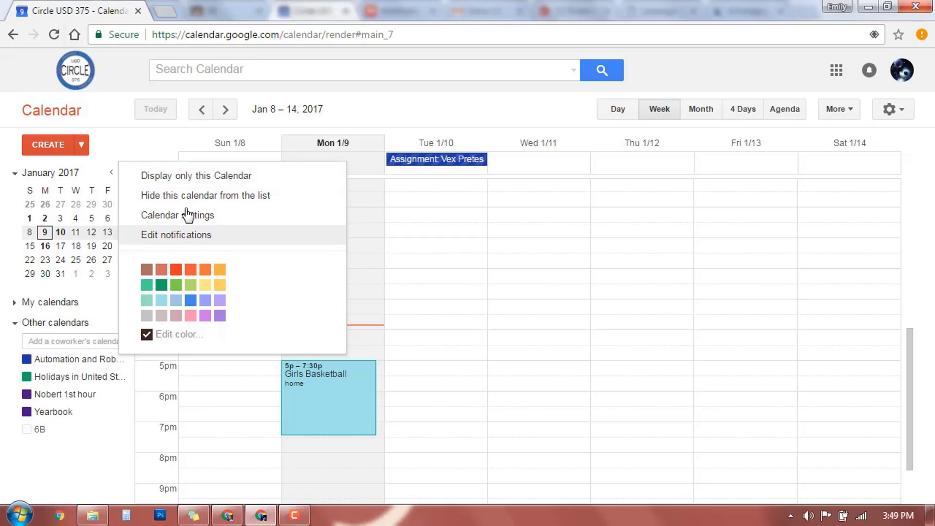
click(414, 110)
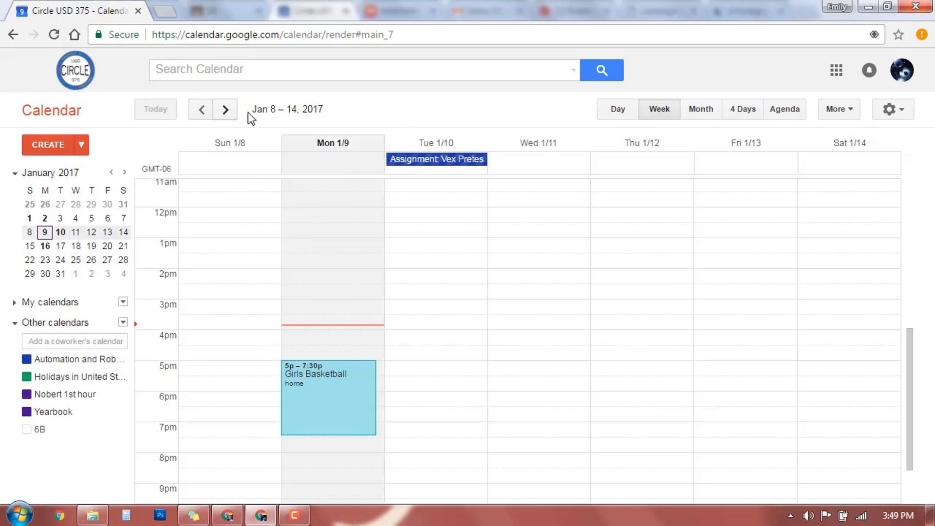
Browse ahead to the Jan 22–28 week, then return to the current week with Today
click(225, 111)
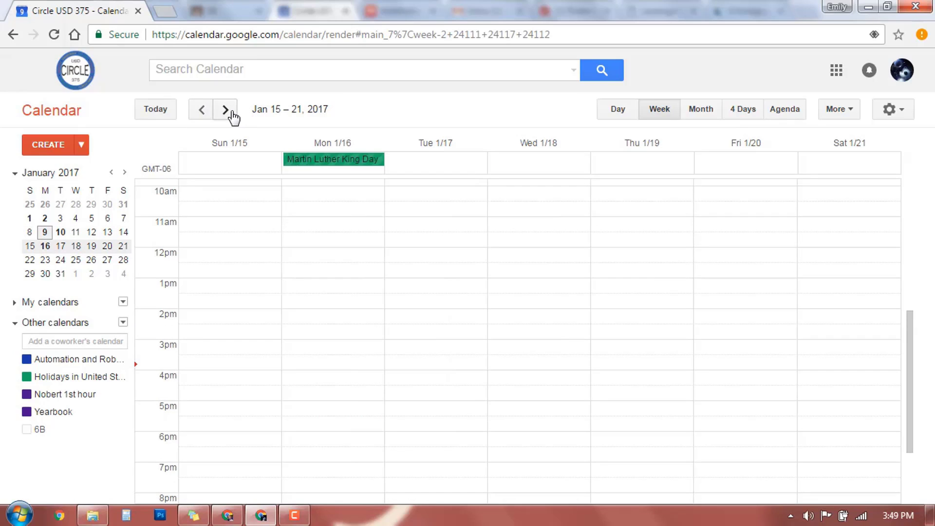
click(232, 113)
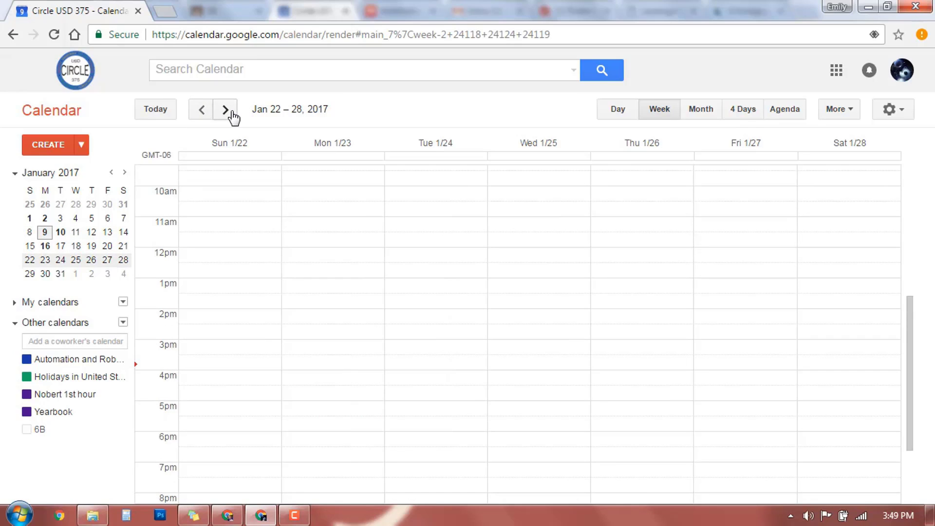
click(207, 113)
click(150, 117)
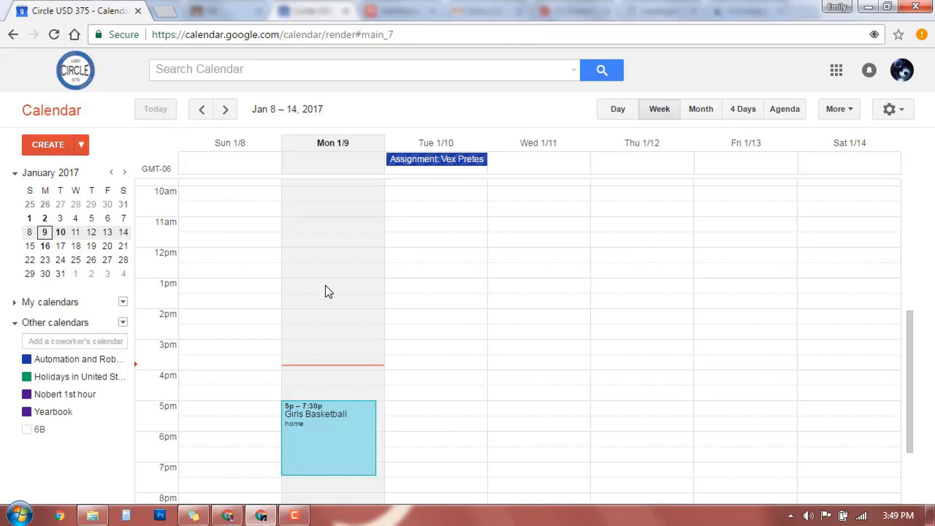
Turn the 6B calendar back on to show Business and Assignment: 1.9.17
scroll(220, 365, up, 5)
click(26, 429)
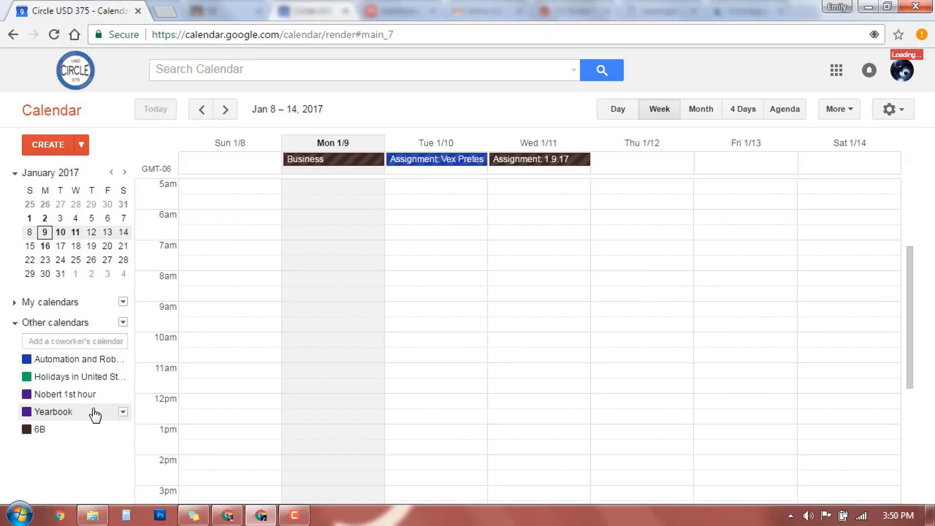
click(52, 150)
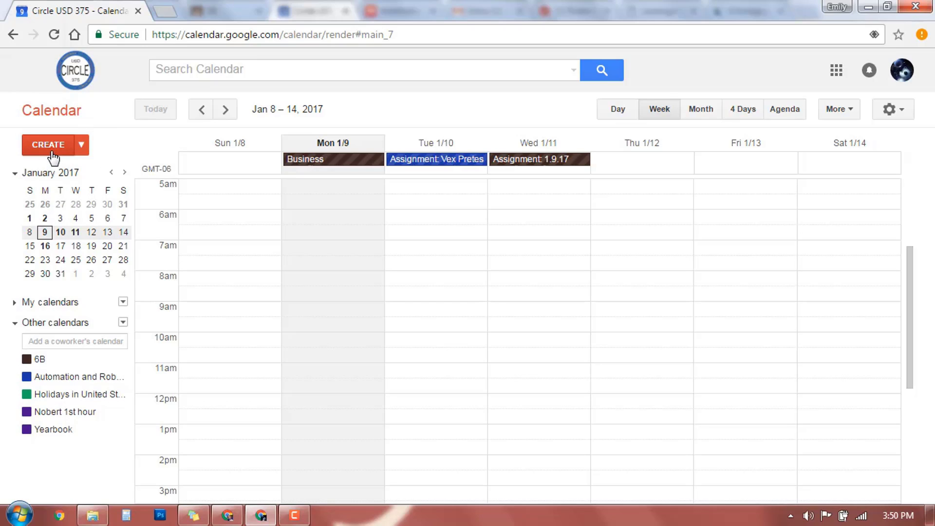
Start a new event for 1/9/2017, 4:00pm–5:00pm, toggling All day on and back off
click(53, 157)
click(58, 154)
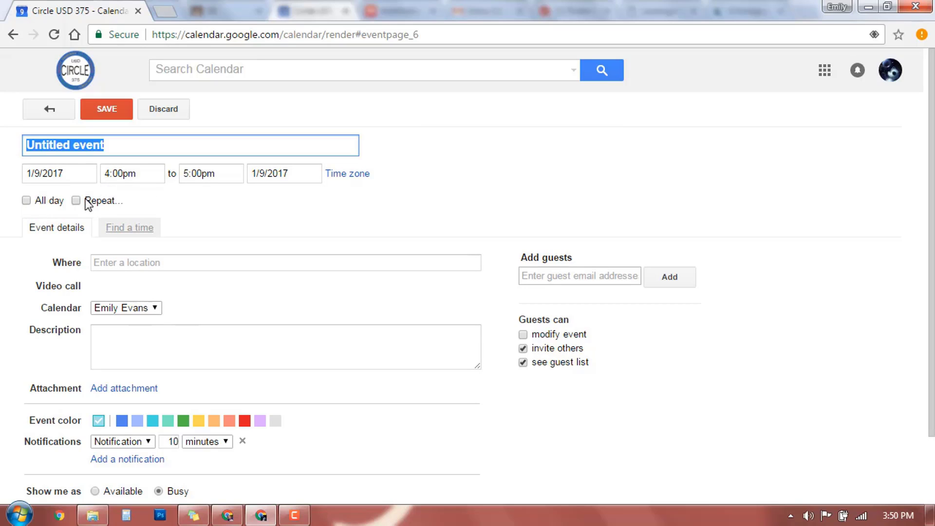
click(32, 199)
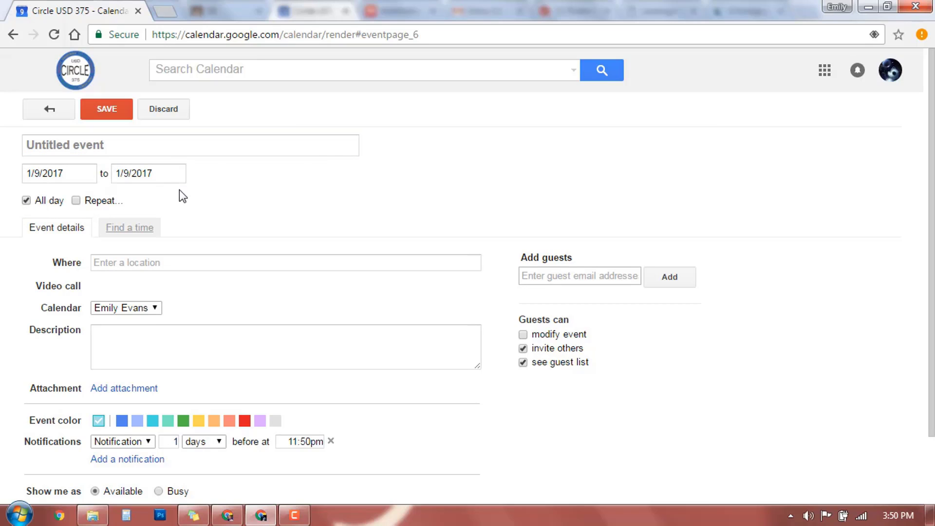
click(27, 201)
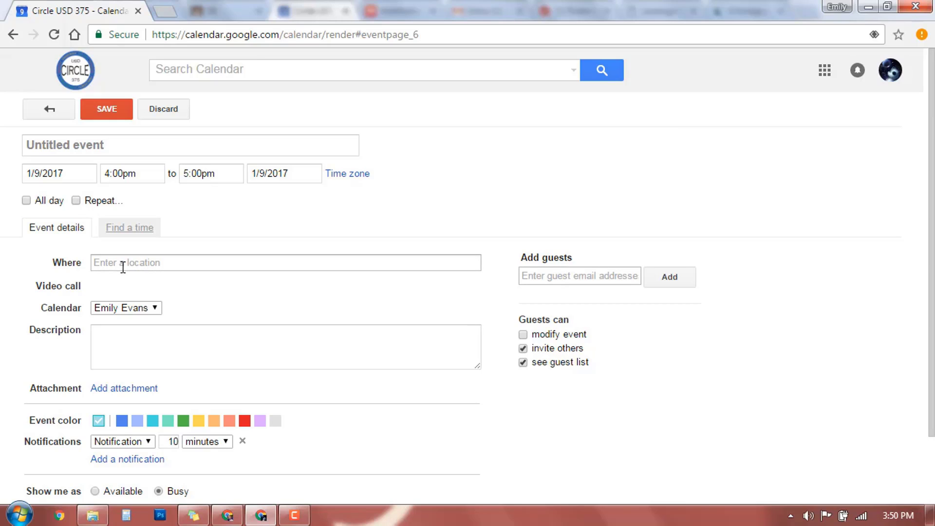
Look over the event's calendar choices and title field, then discard it to return to Jan 8–14
click(155, 308)
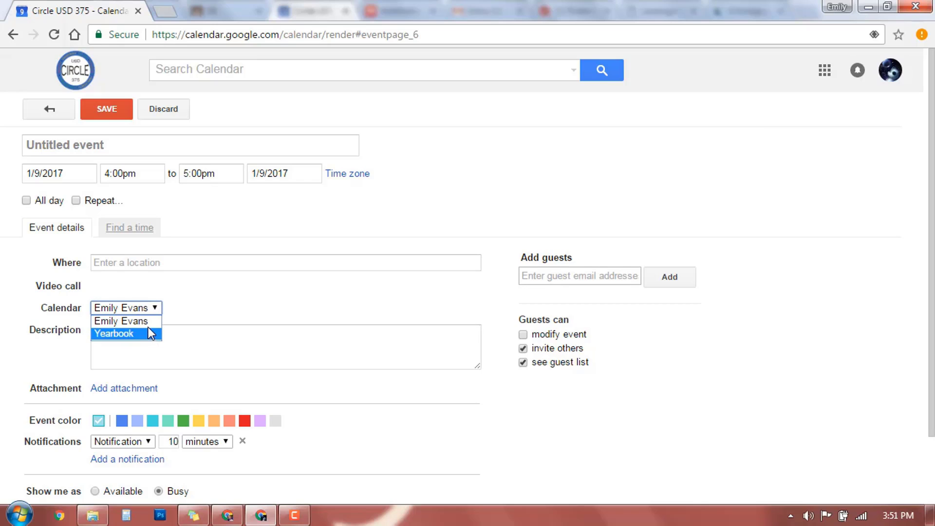
click(222, 307)
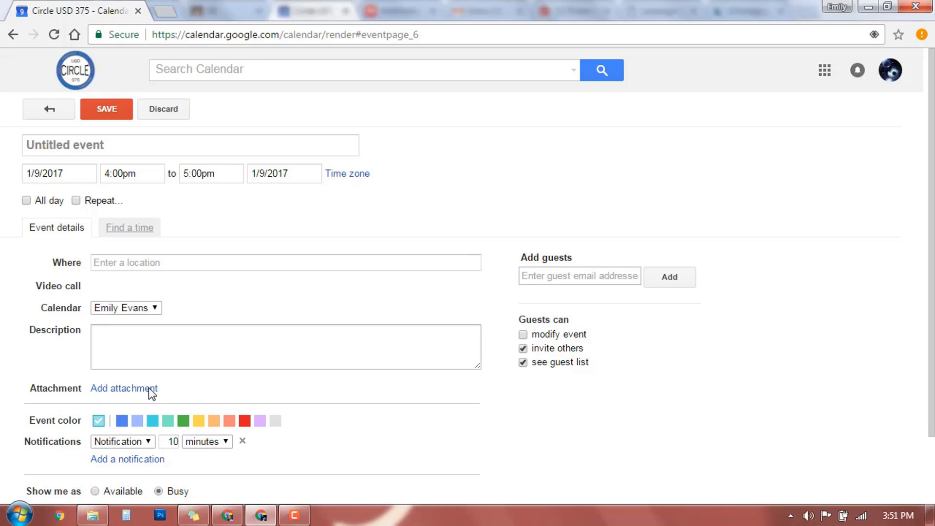
scroll(296, 341, down, 3)
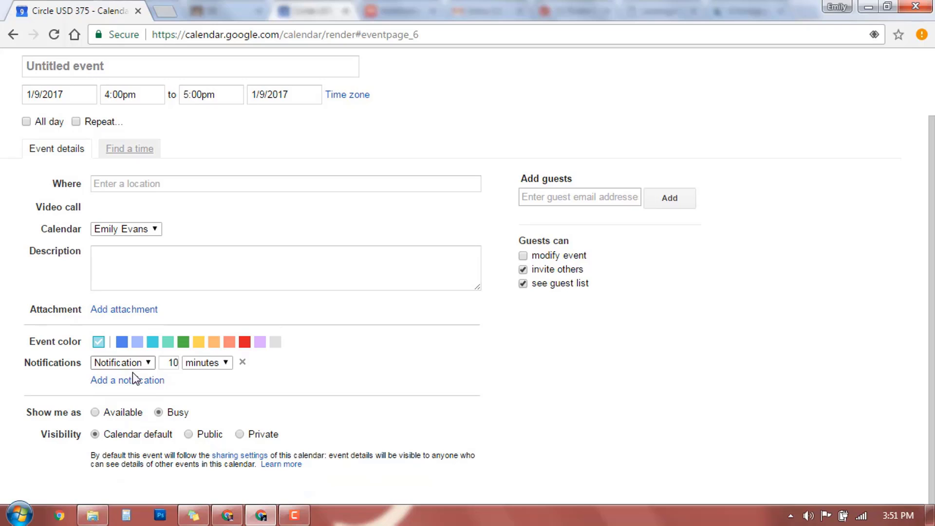
scroll(186, 378, up, 1)
scroll(186, 378, up, 2)
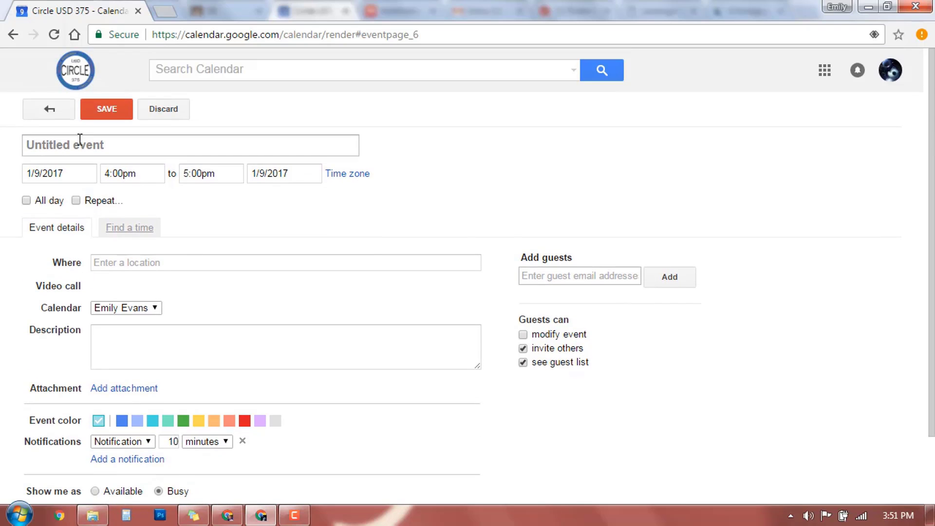
click(121, 145)
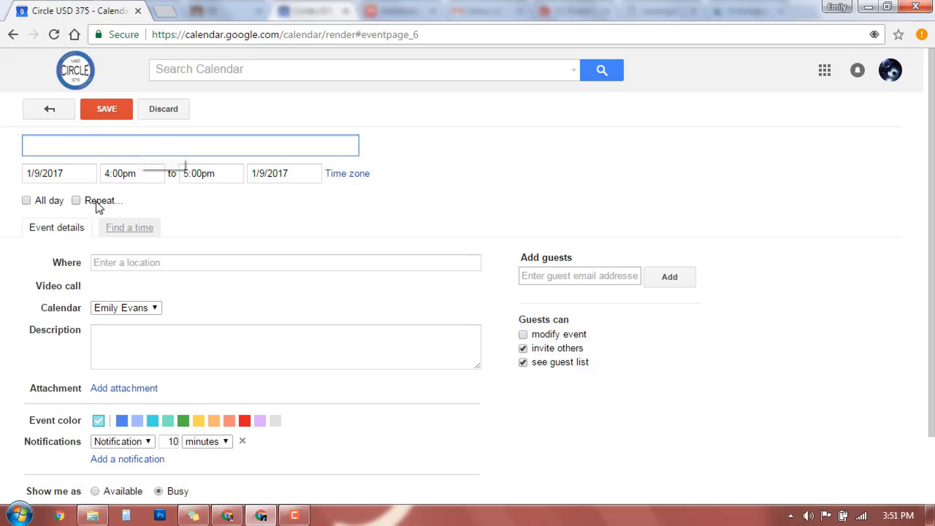
scroll(223, 226, down, 2)
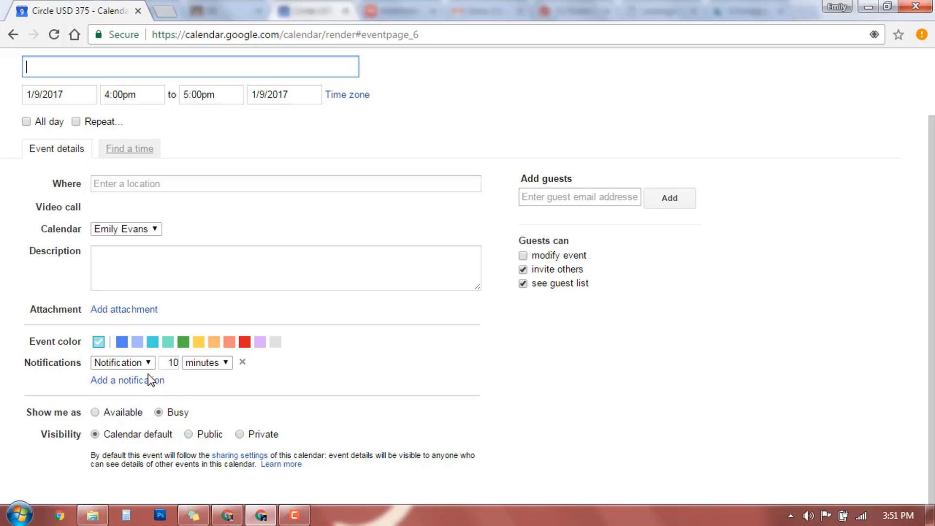
scroll(327, 378, up, 3)
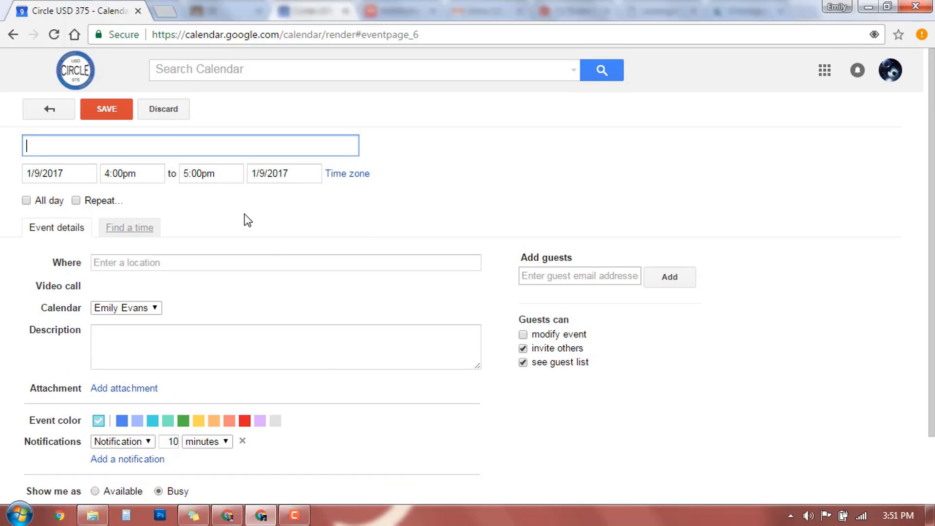
click(166, 111)
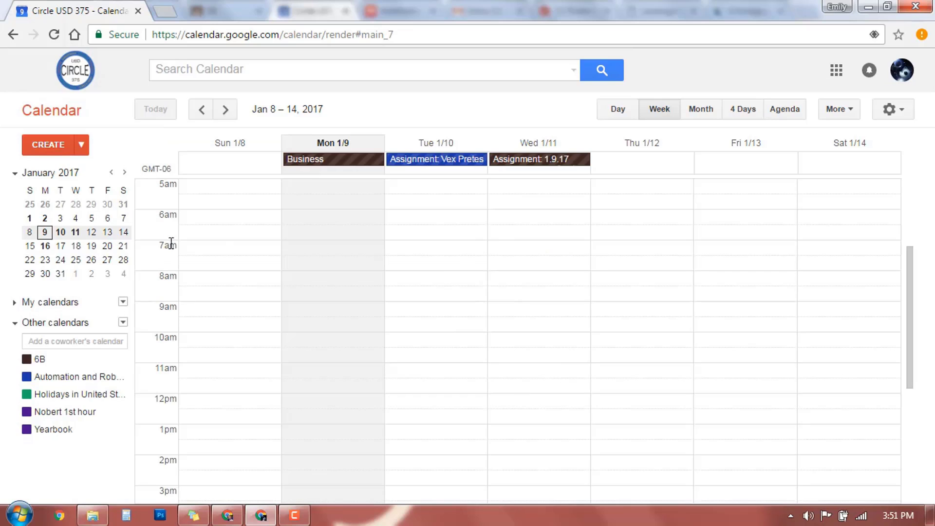
click(82, 149)
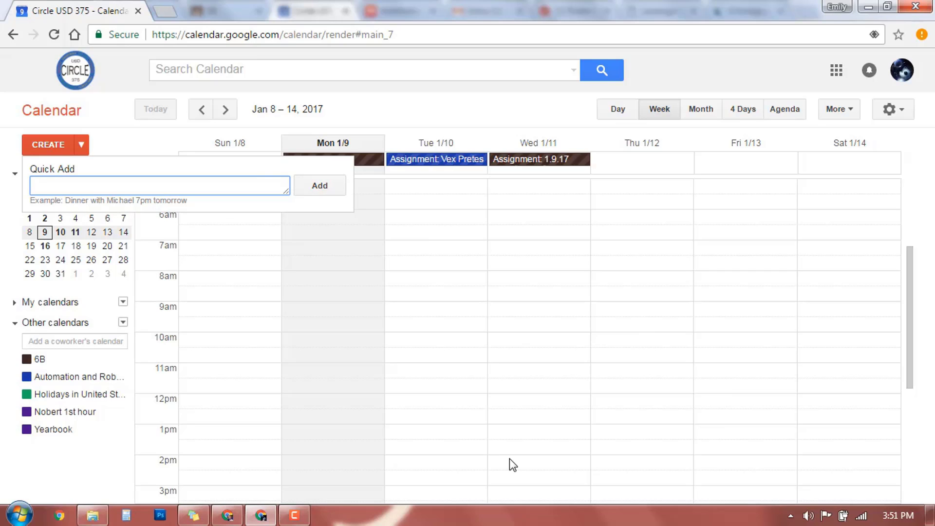
scroll(510, 361, down, 5)
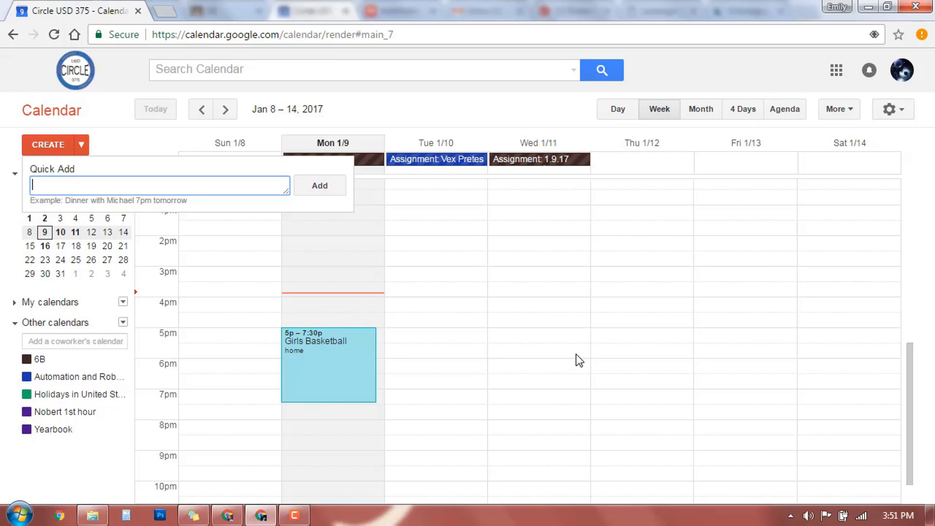
click(470, 224)
click(590, 246)
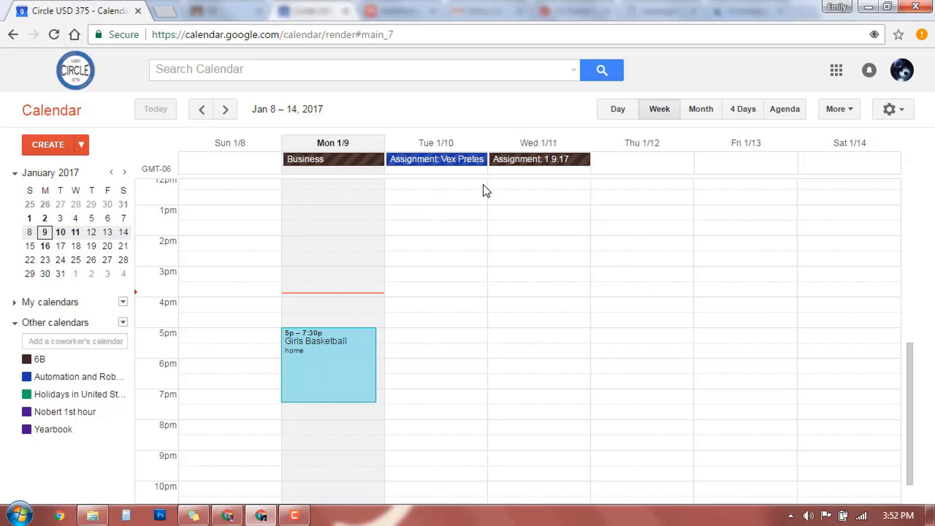
scroll(660, 326, up, 3)
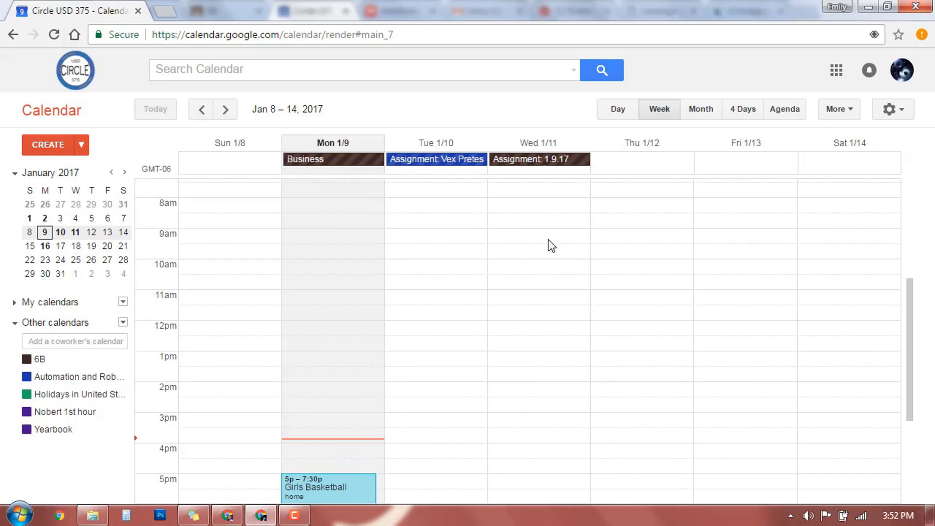
scroll(473, 378, down, 3)
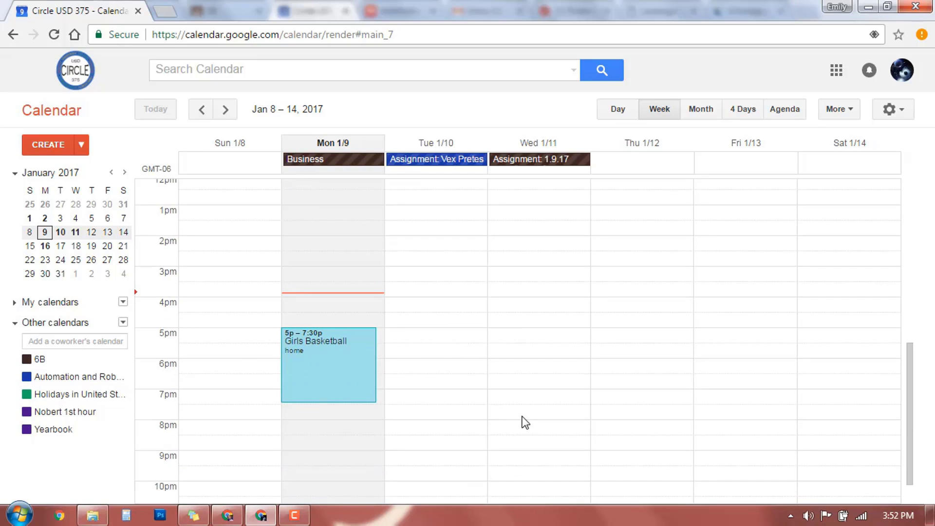